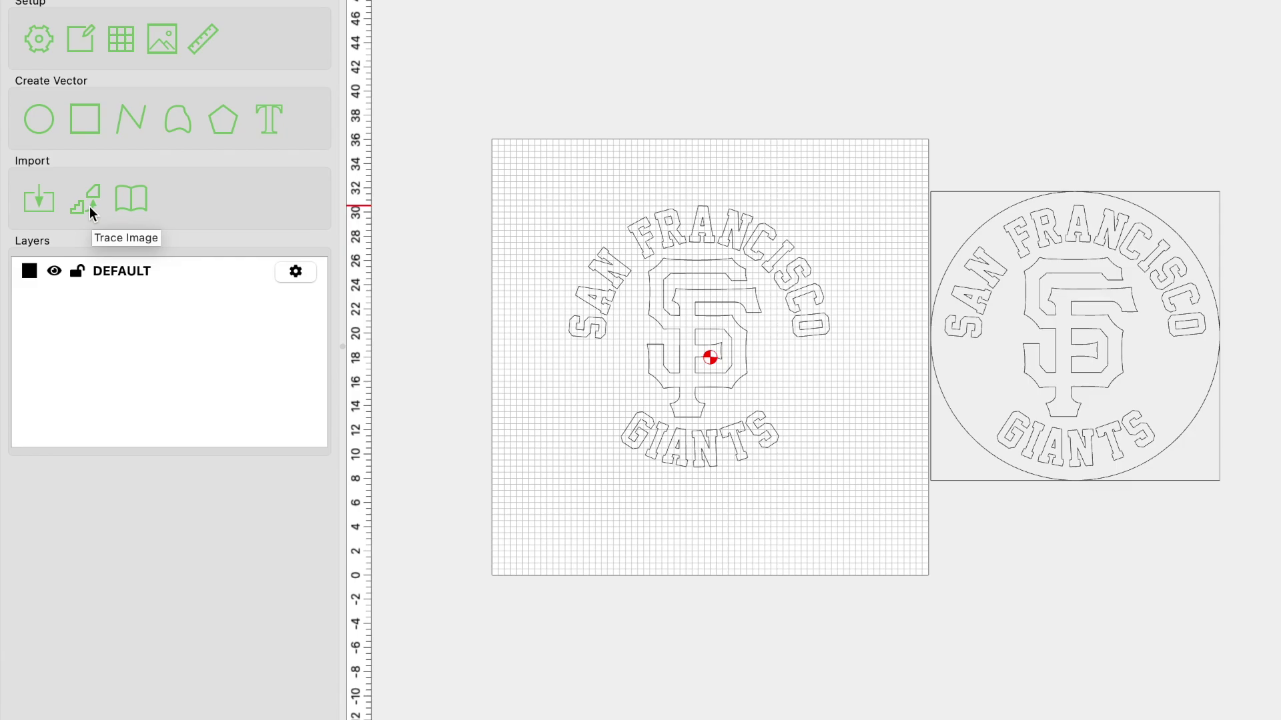
Trace the San Francisco Giants logo image into vectors converted to curves, and delete the traced copy.
click(91, 209)
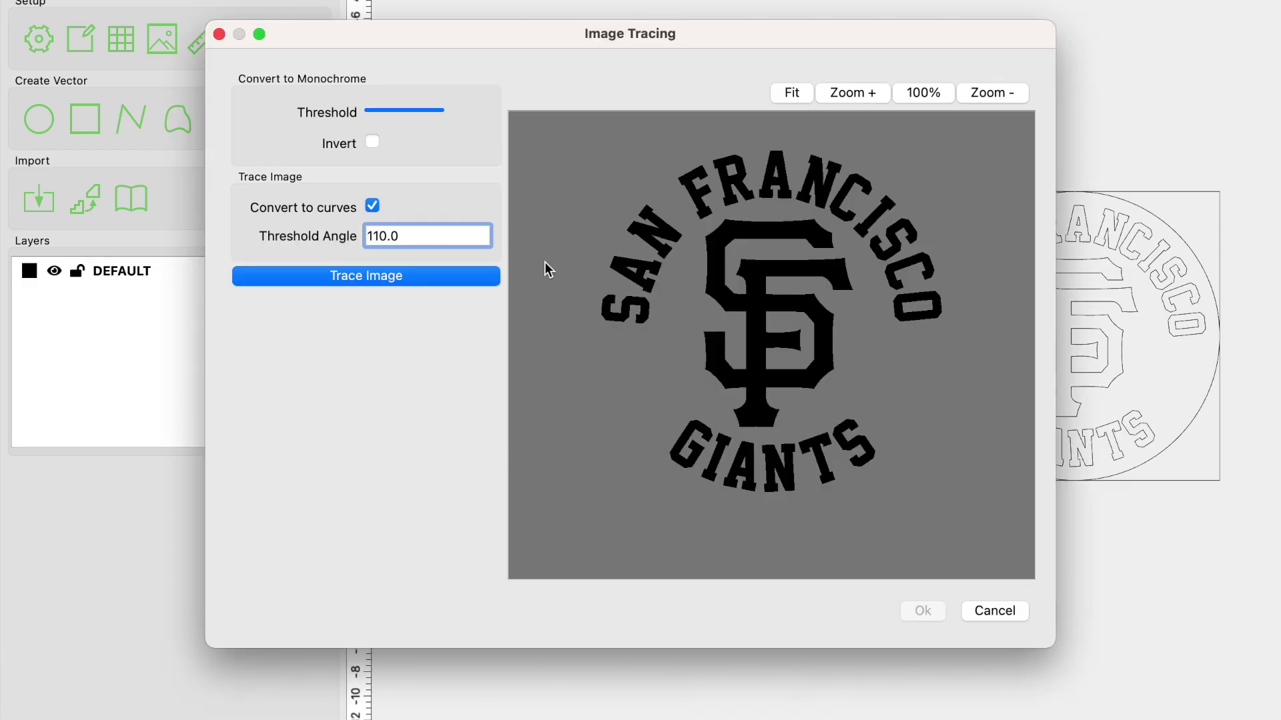
click(413, 276)
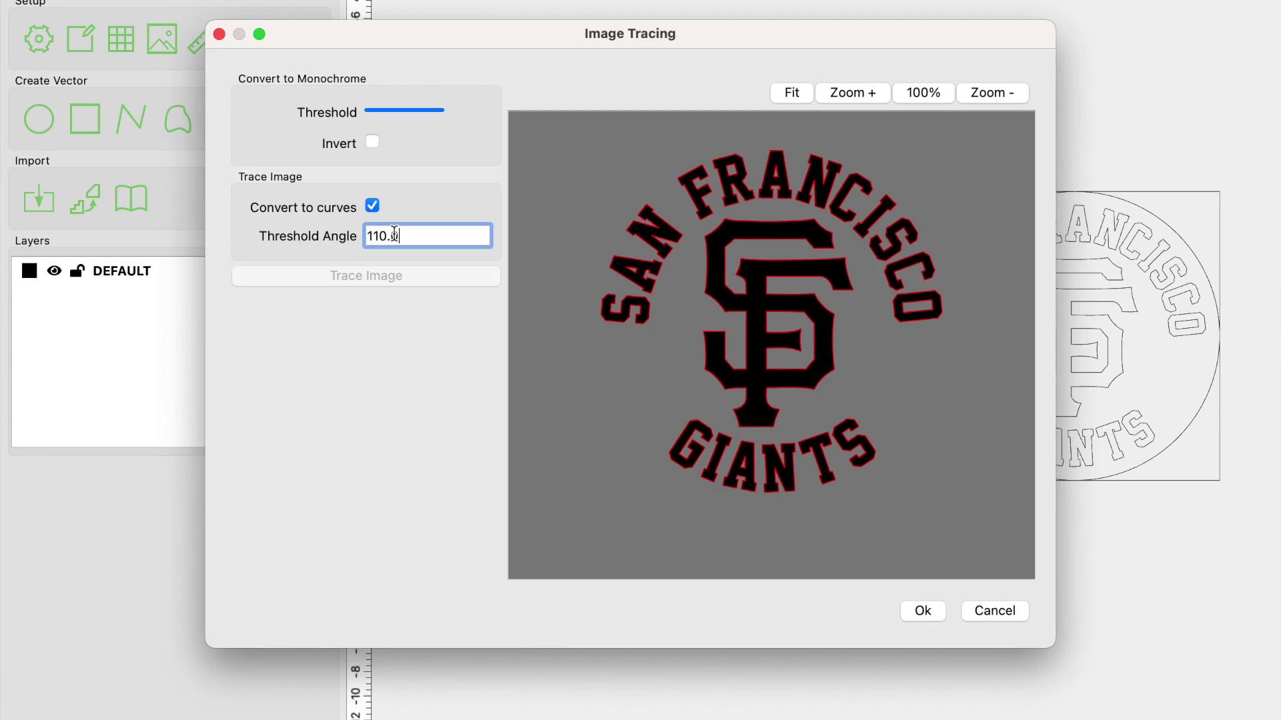
click(923, 611)
mouse_move(574, 490)
mouse_down()
mouse_move(559, 102)
mouse_move(571, 94)
mouse_up()
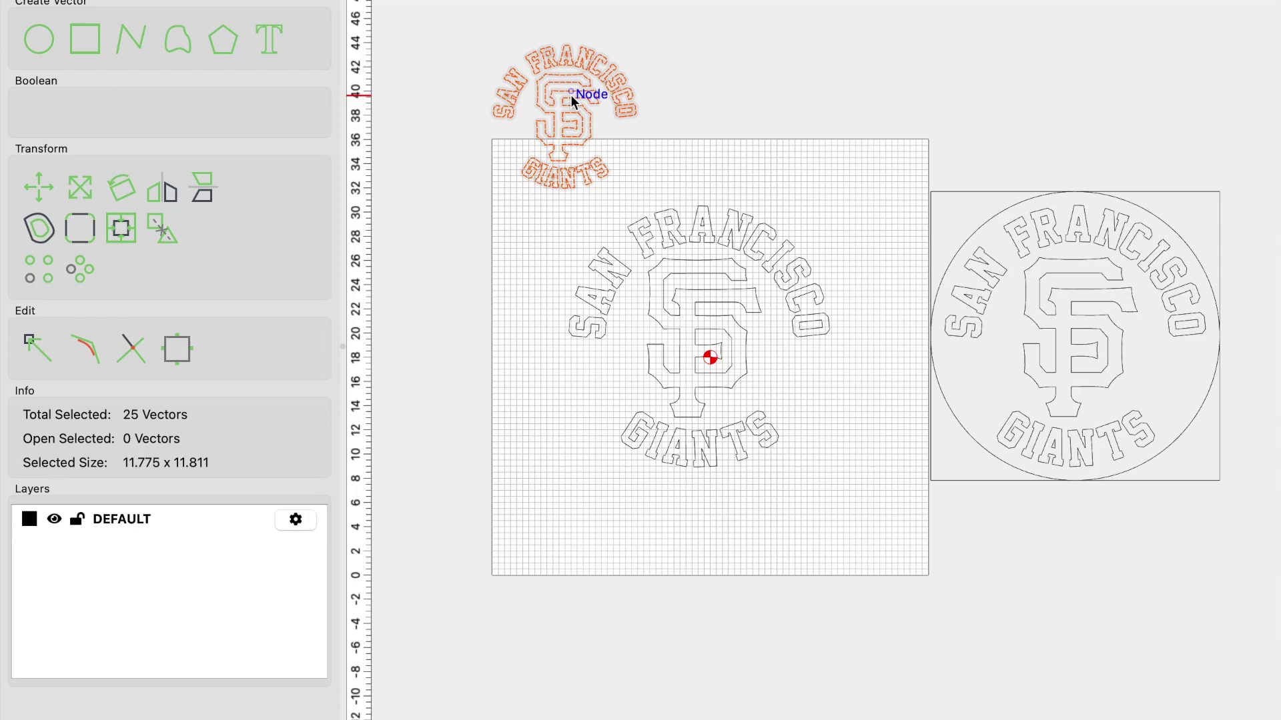
key(Delete)
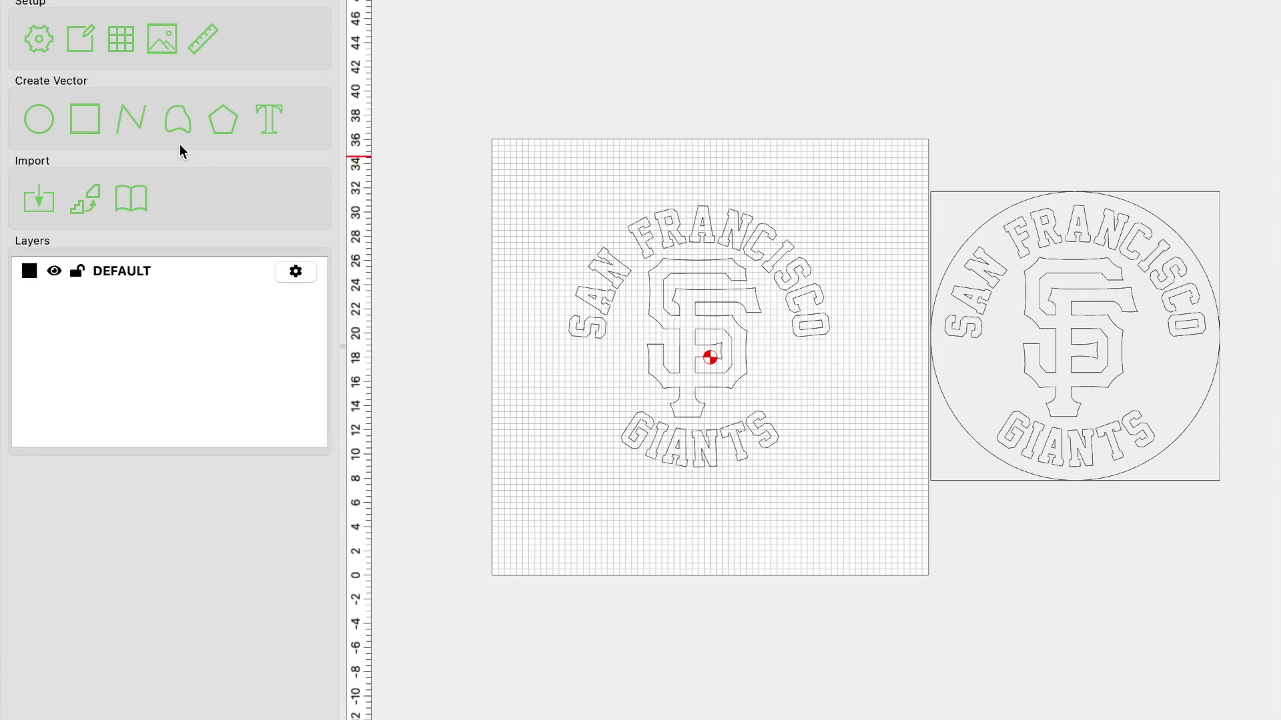
Draw a circle with a radius of about 3.9 in and move it inside the stock above the logo.
click(44, 121)
click(474, 157)
click(441, 192)
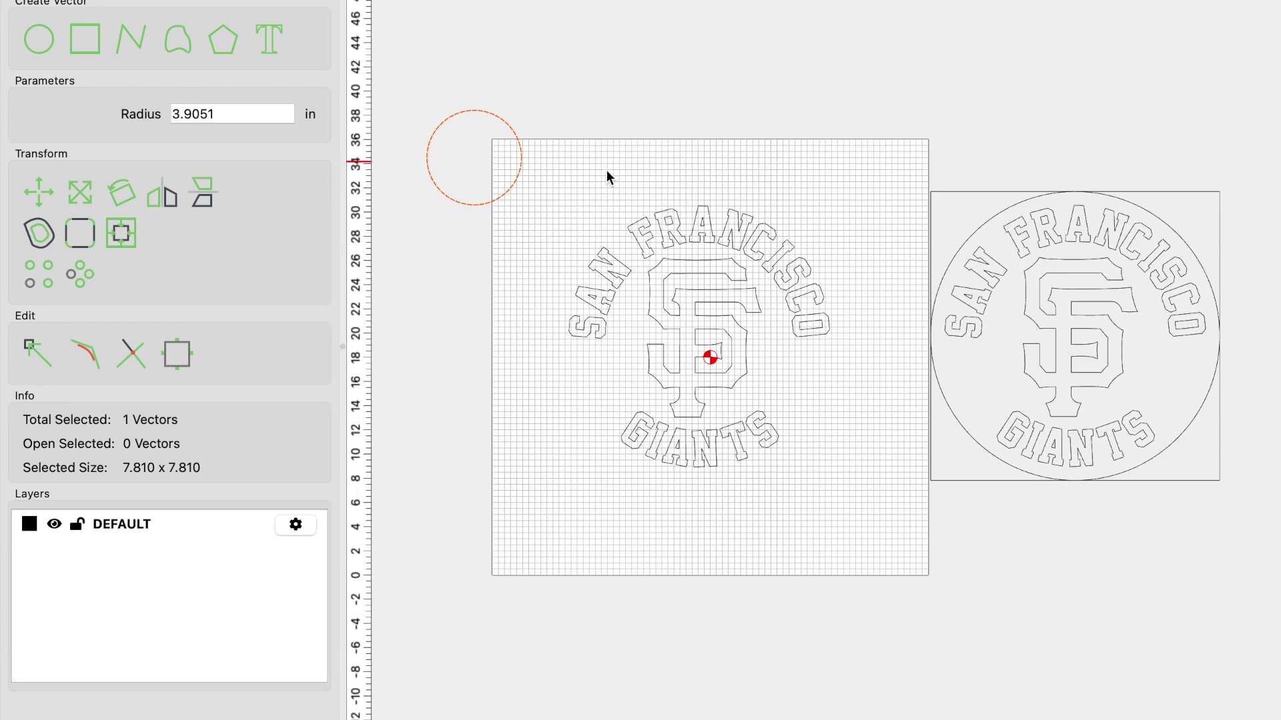
drag(520, 158, 607, 142)
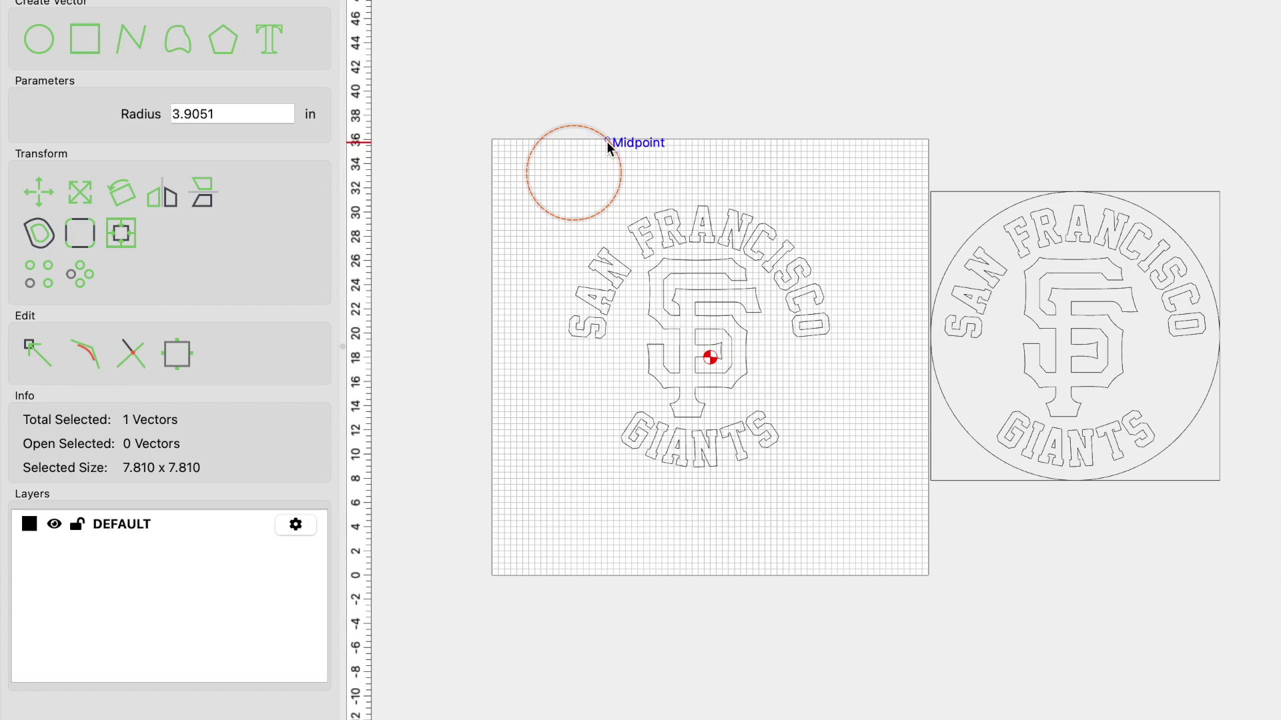
drag(608, 142, 608, 142)
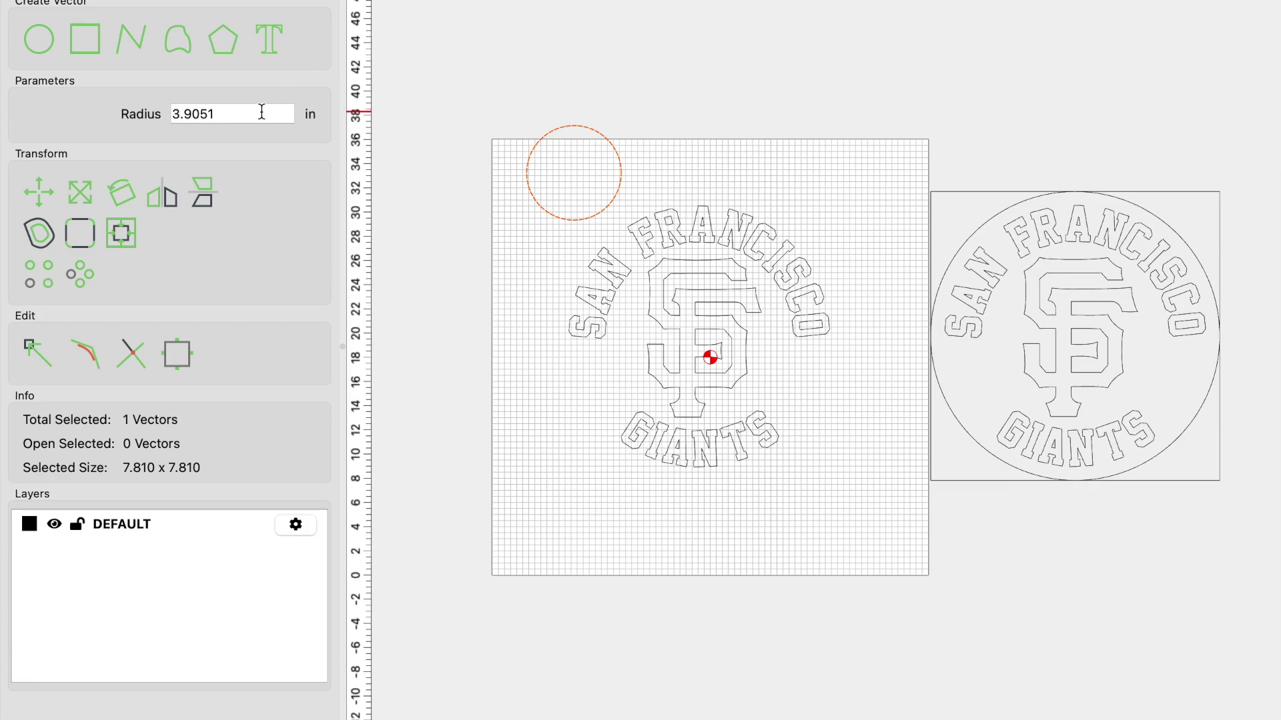
Set the circle's radius to 12 in and move it so it surrounds the Giants logo on the stock.
drag(261, 112, 144, 112)
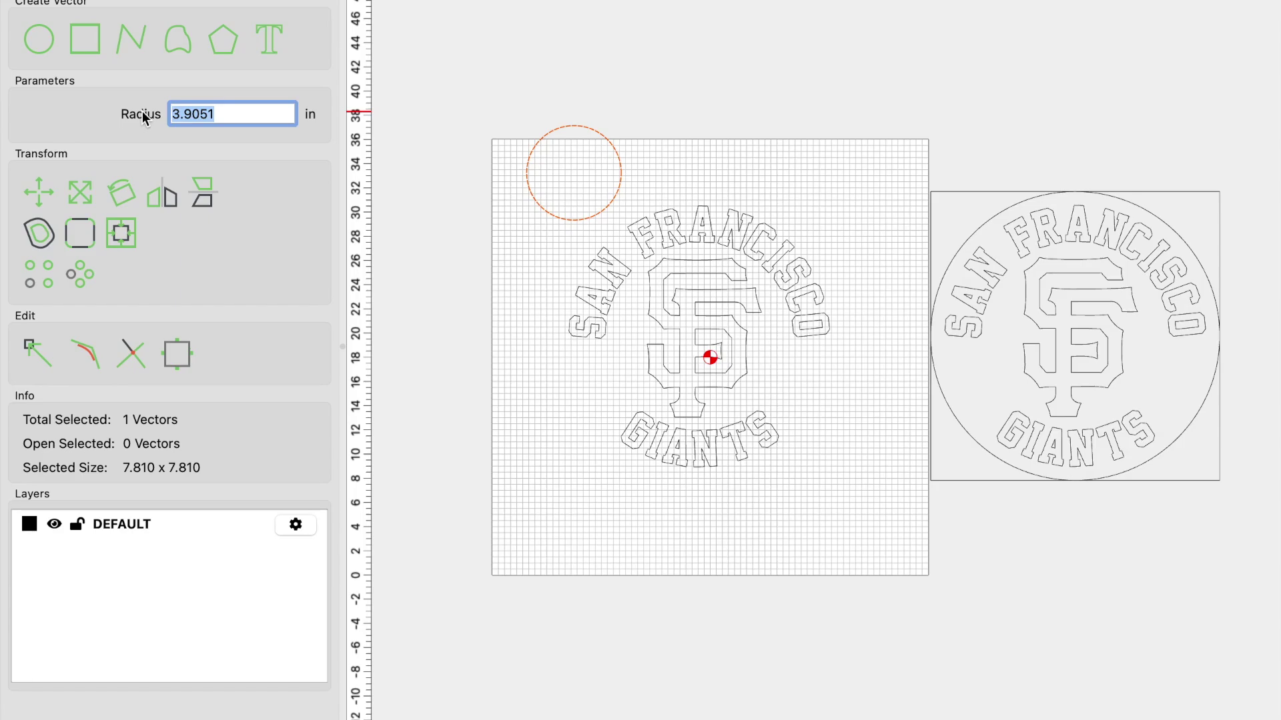
text(12)
key(Return)
drag(500, 23, 631, 199)
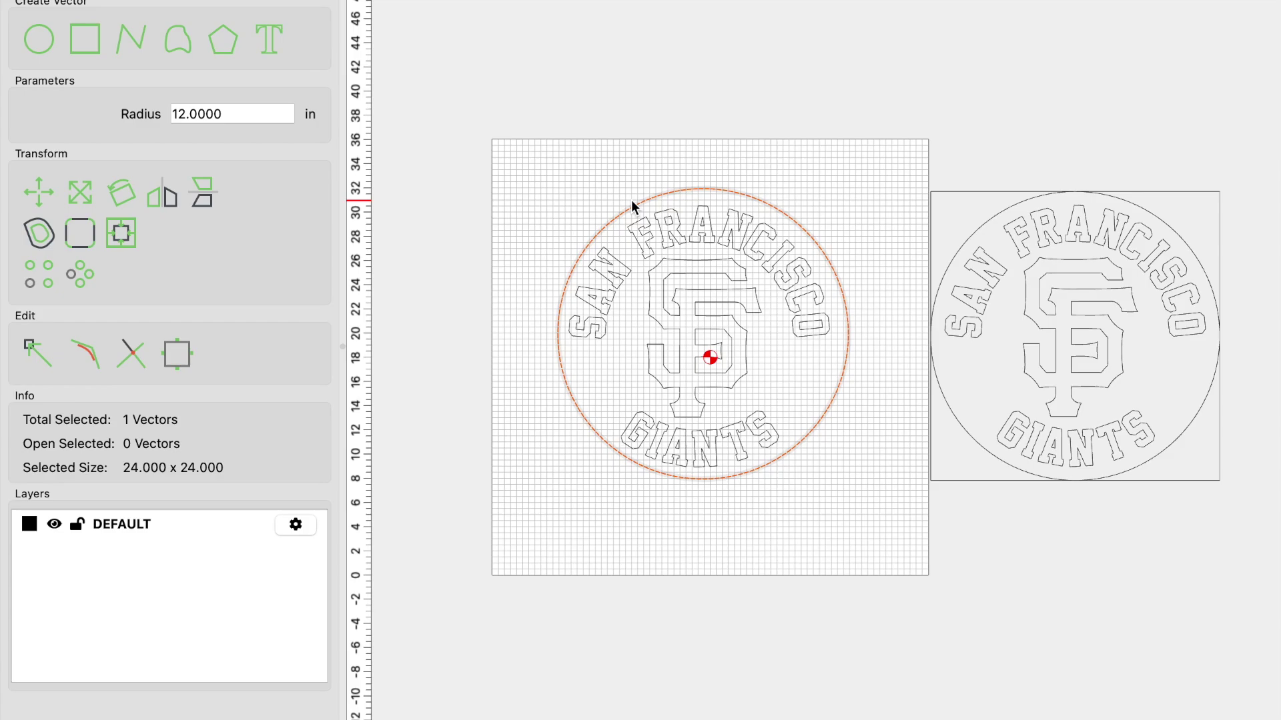
Align the logo's center to the circle both horizontally and vertically, using the circle as the reference.
click(674, 233)
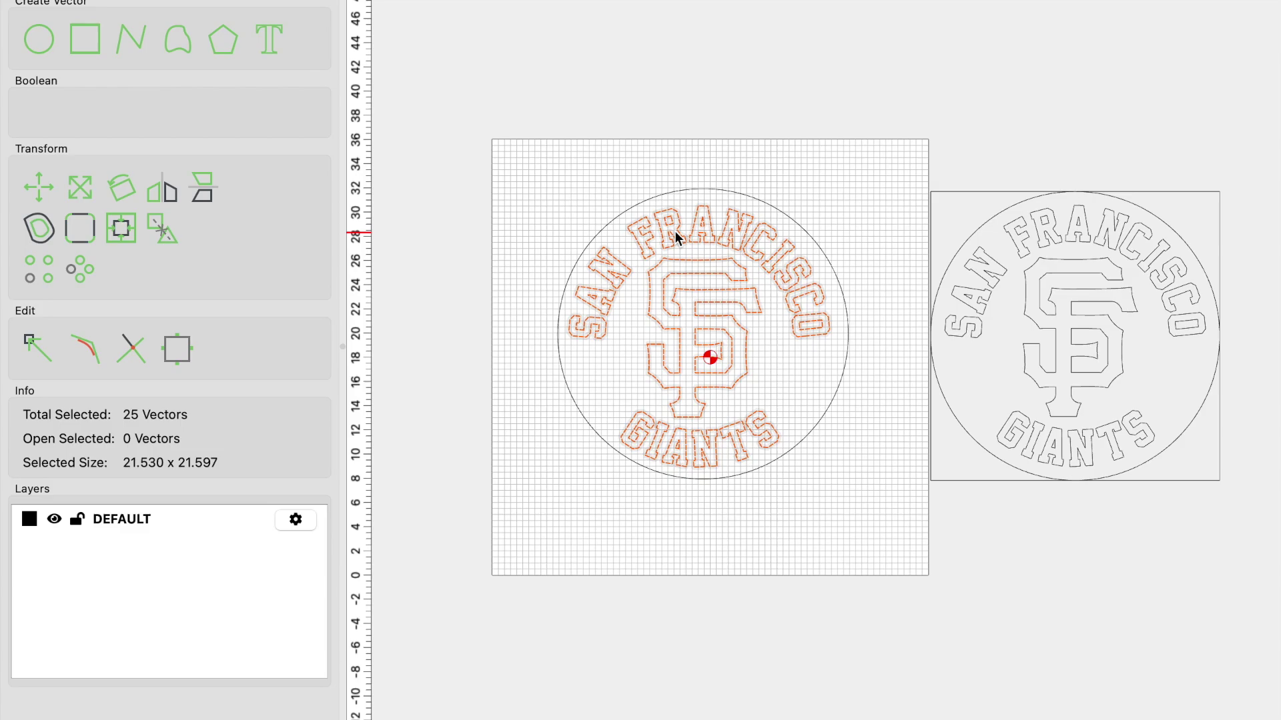
shift+click(608, 225)
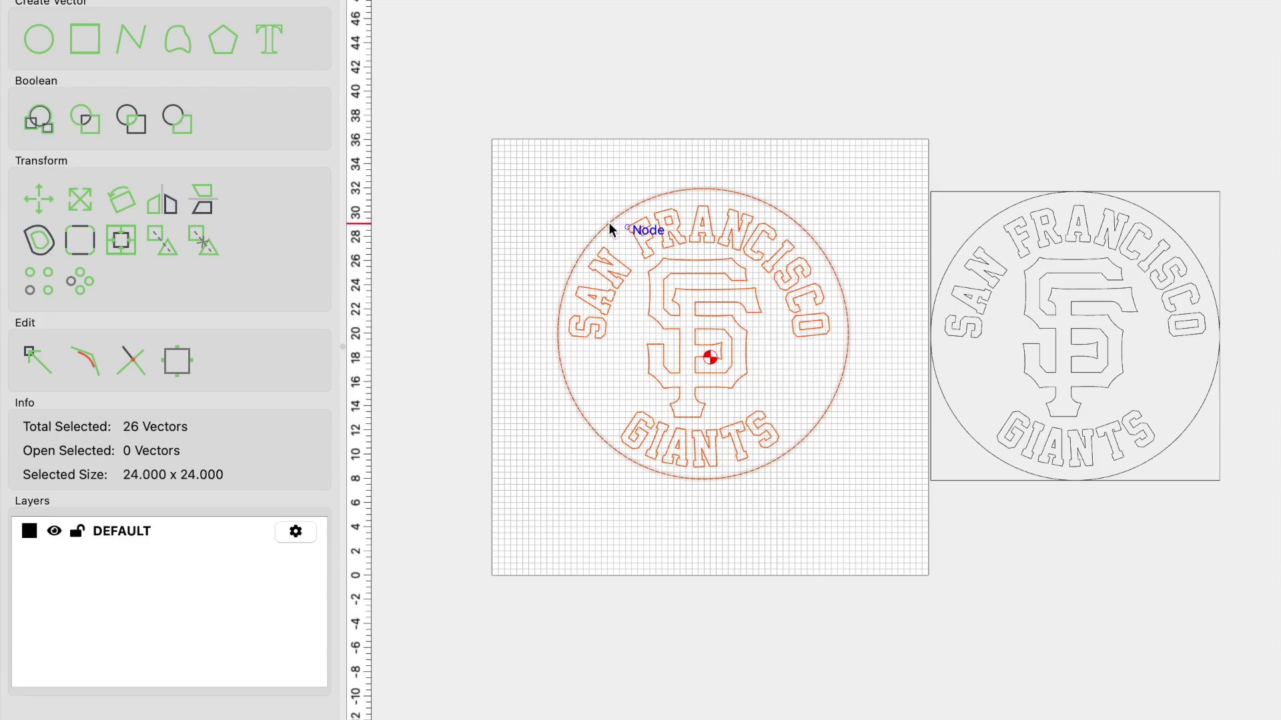
click(125, 238)
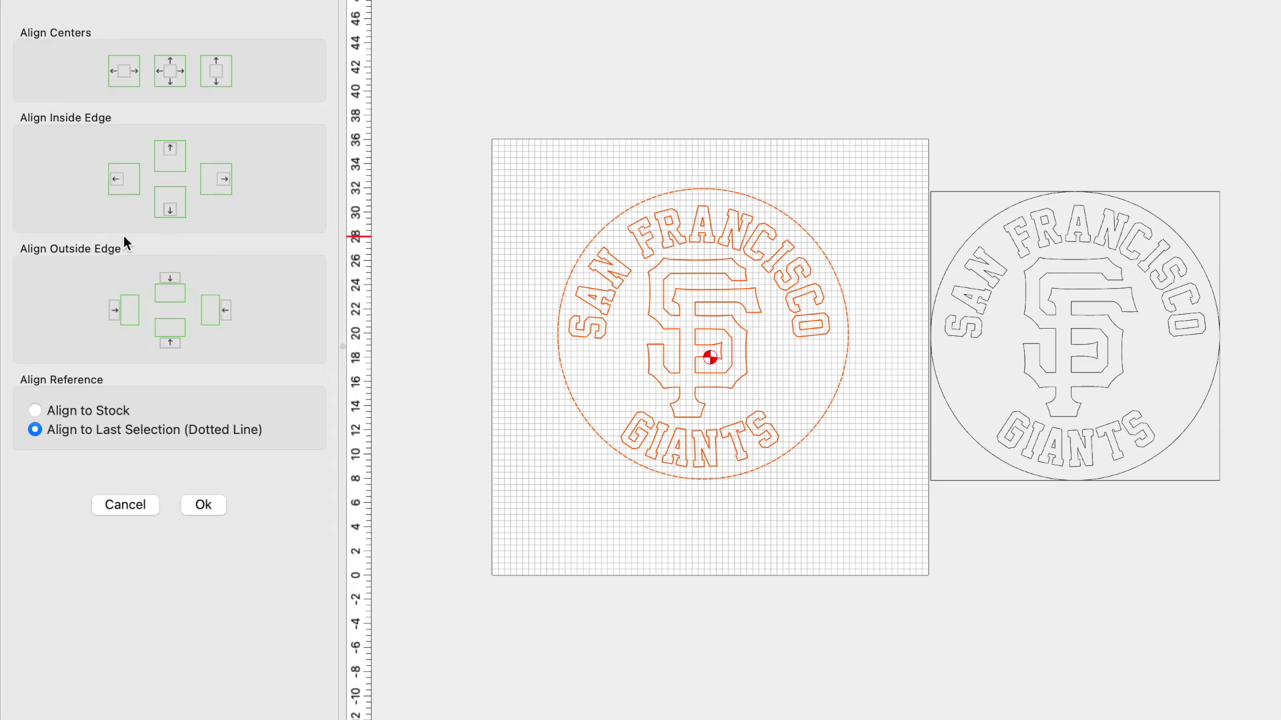
click(172, 70)
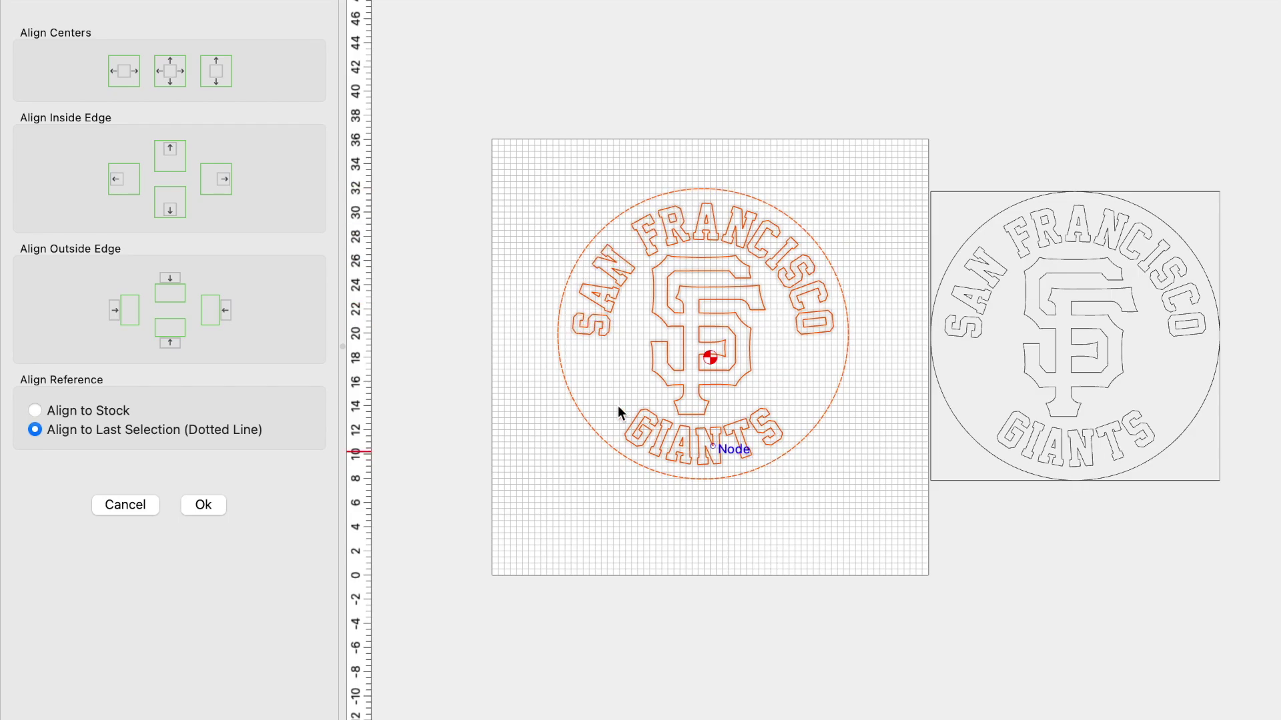
click(214, 507)
click(530, 478)
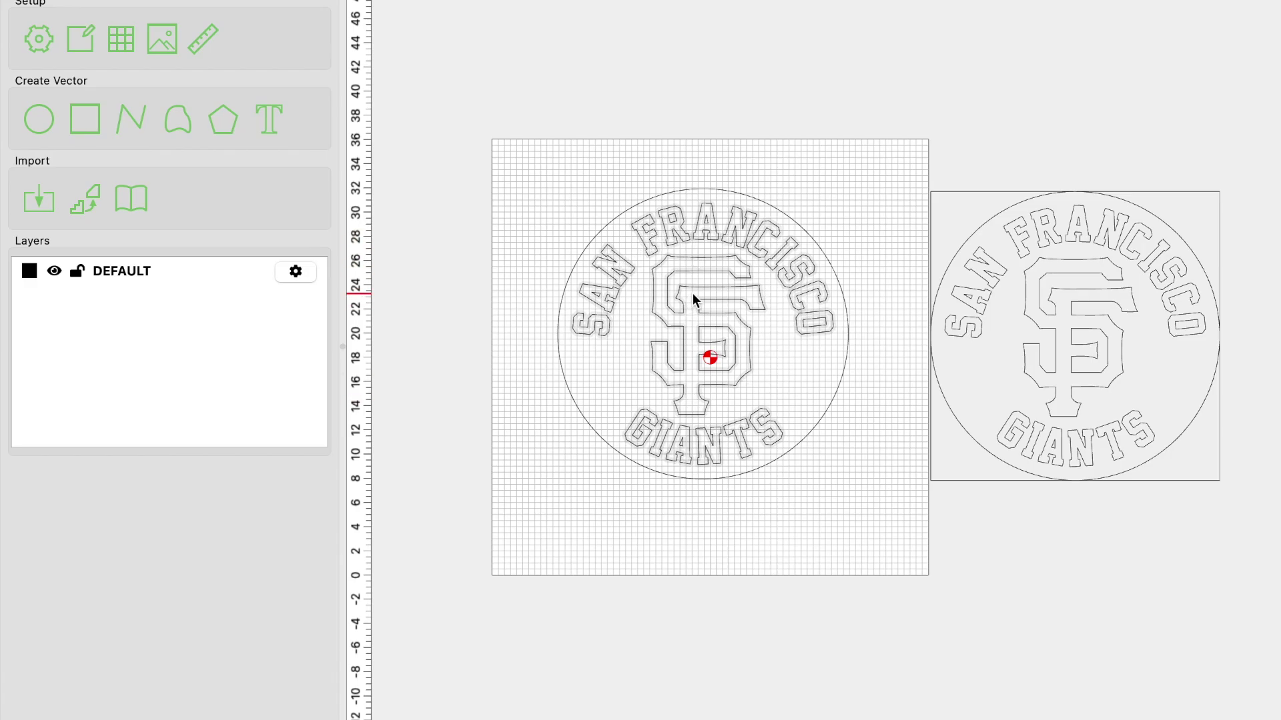
Select the logo vectors inside the circle and delete the existing toolpath group Group 1.
click(691, 248)
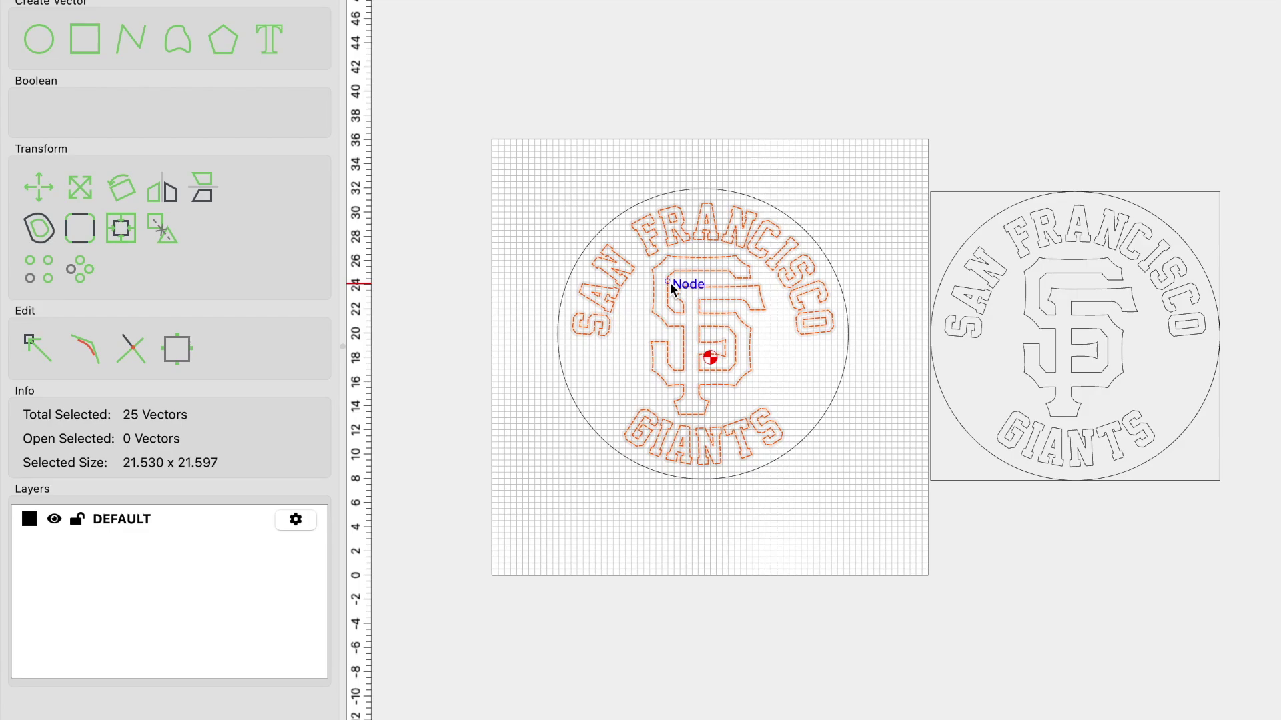
click(200, 2)
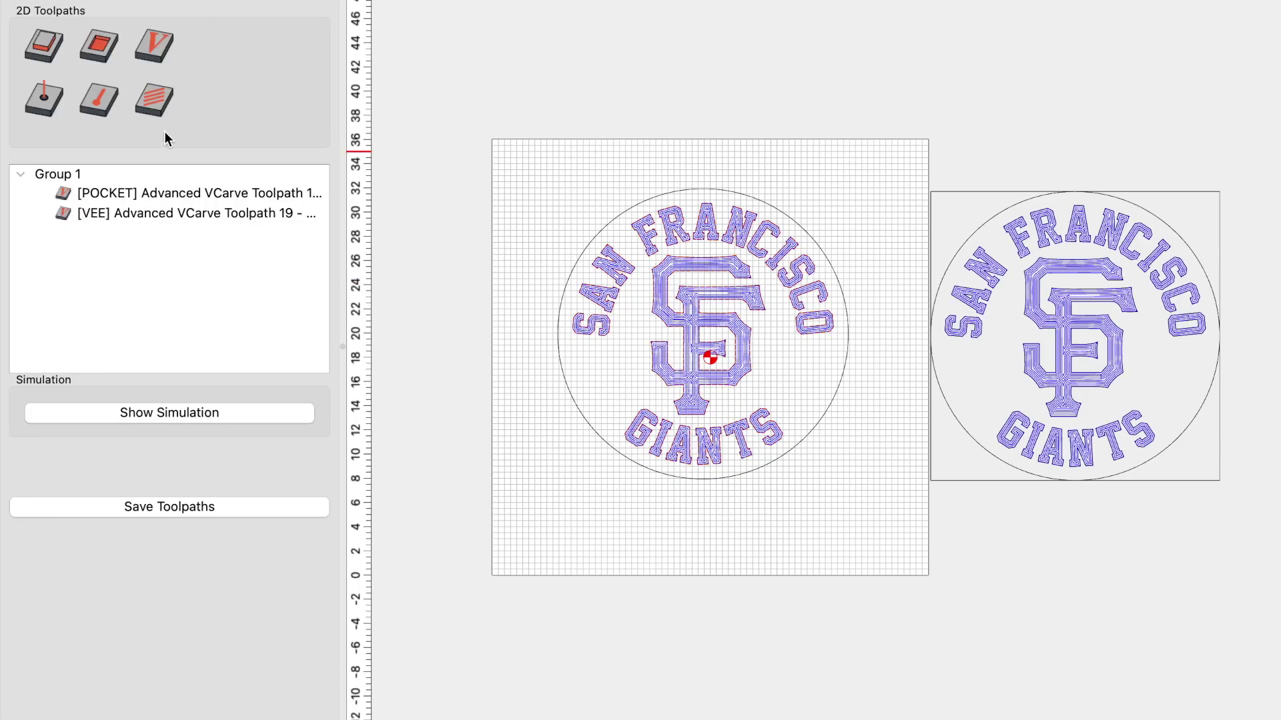
right_click(144, 169)
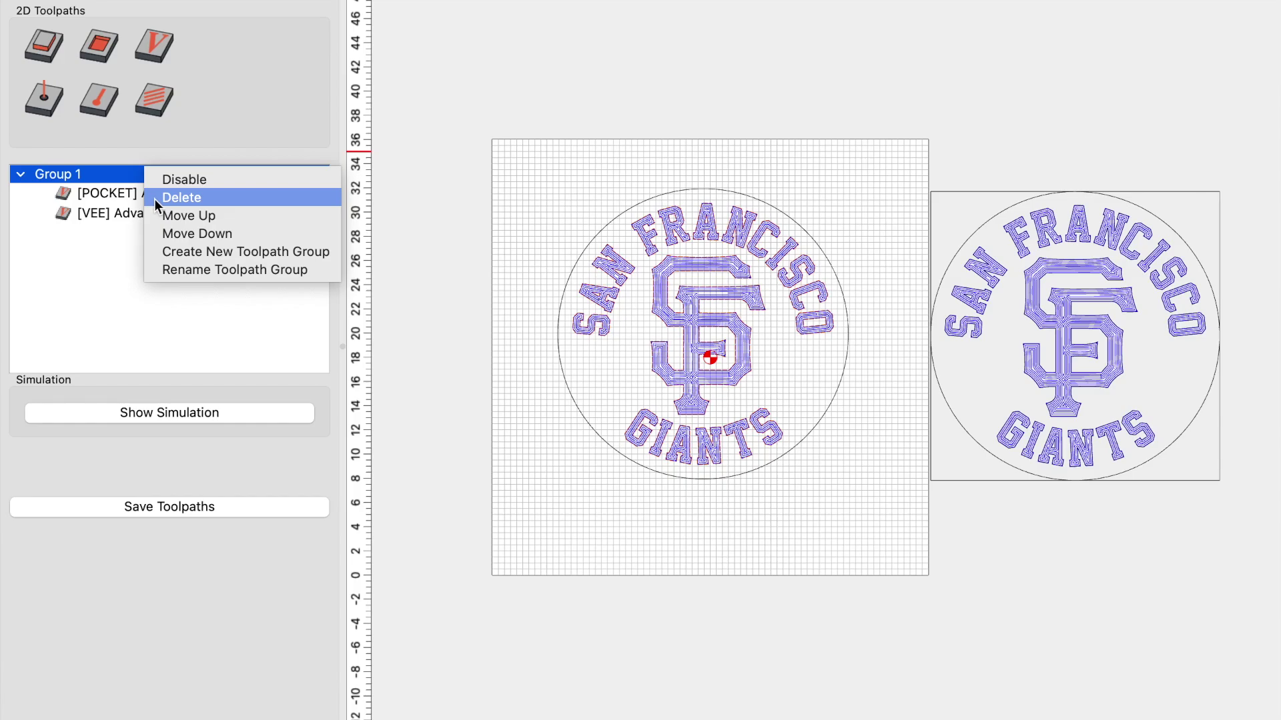
click(155, 198)
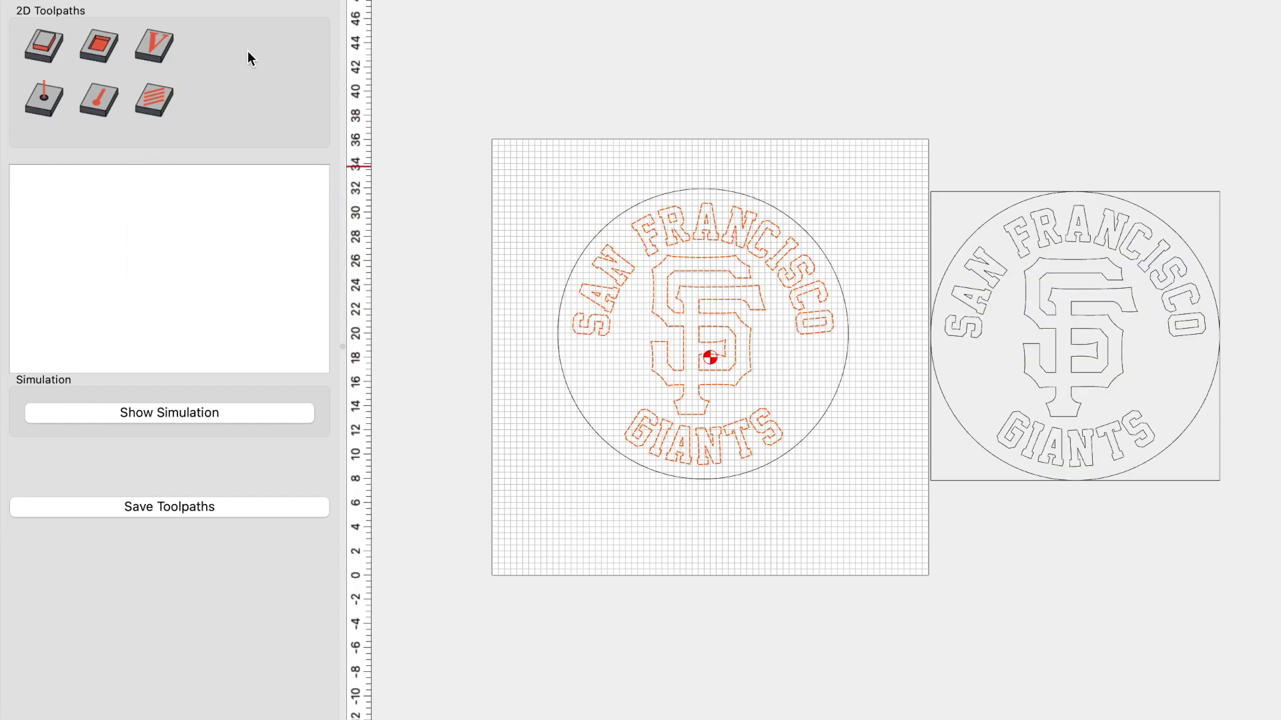
Start an Advanced VCarve toolpath for the selected logo vectors with the area pocket tool enabled.
click(159, 42)
click(513, 369)
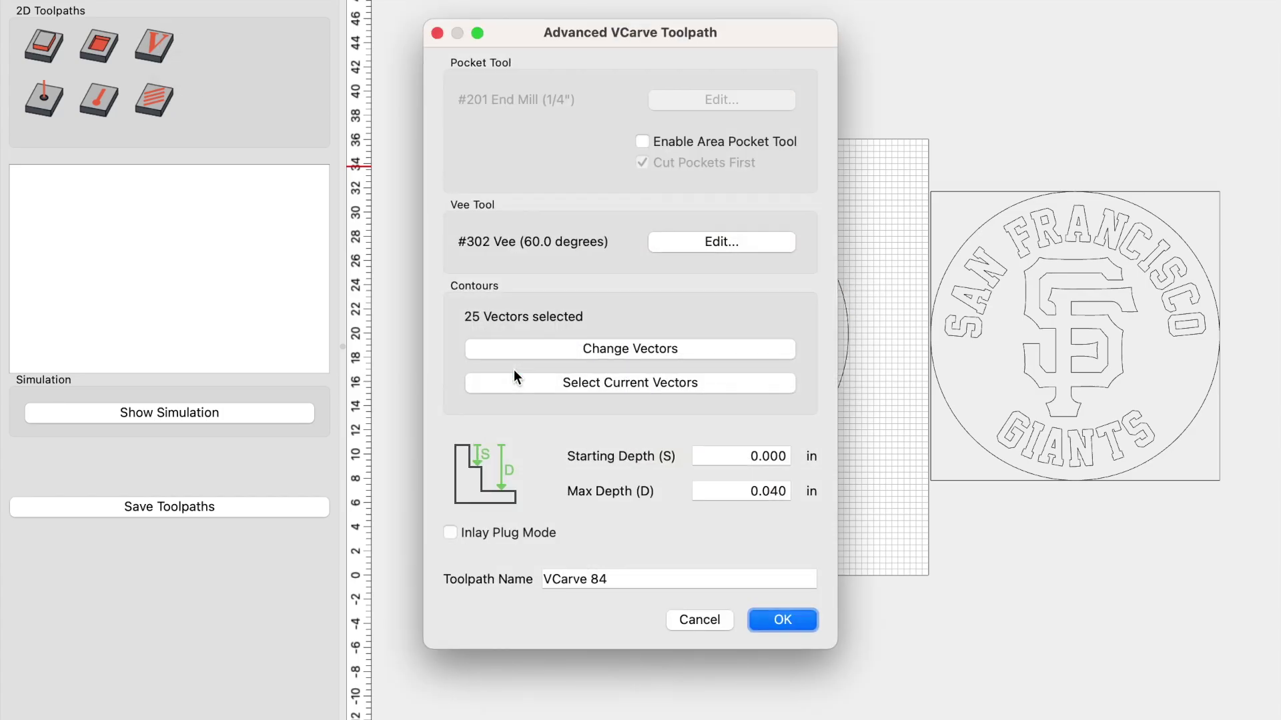
click(670, 150)
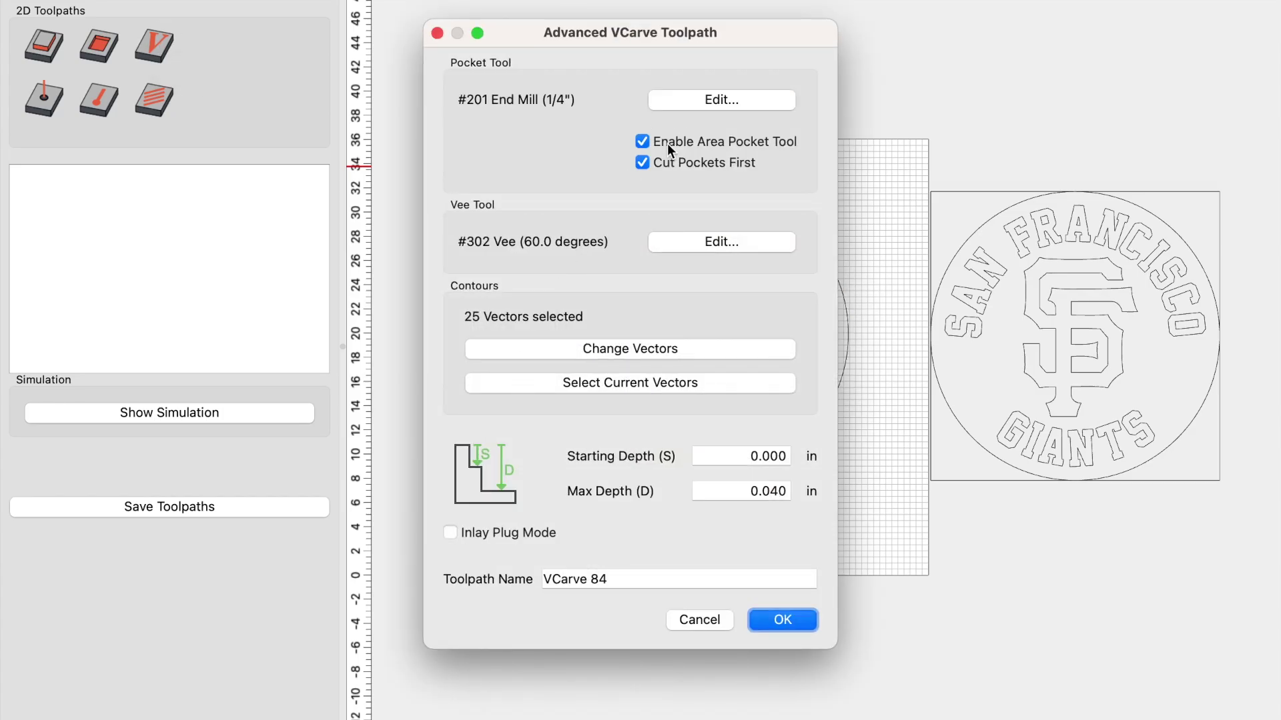
Set the #201 1/4" end mill's plunge rate to 80 and feed rate to 90 inches per minute.
click(694, 102)
click(641, 359)
key(super+a)
text(80)
key(Tab)
text(90)
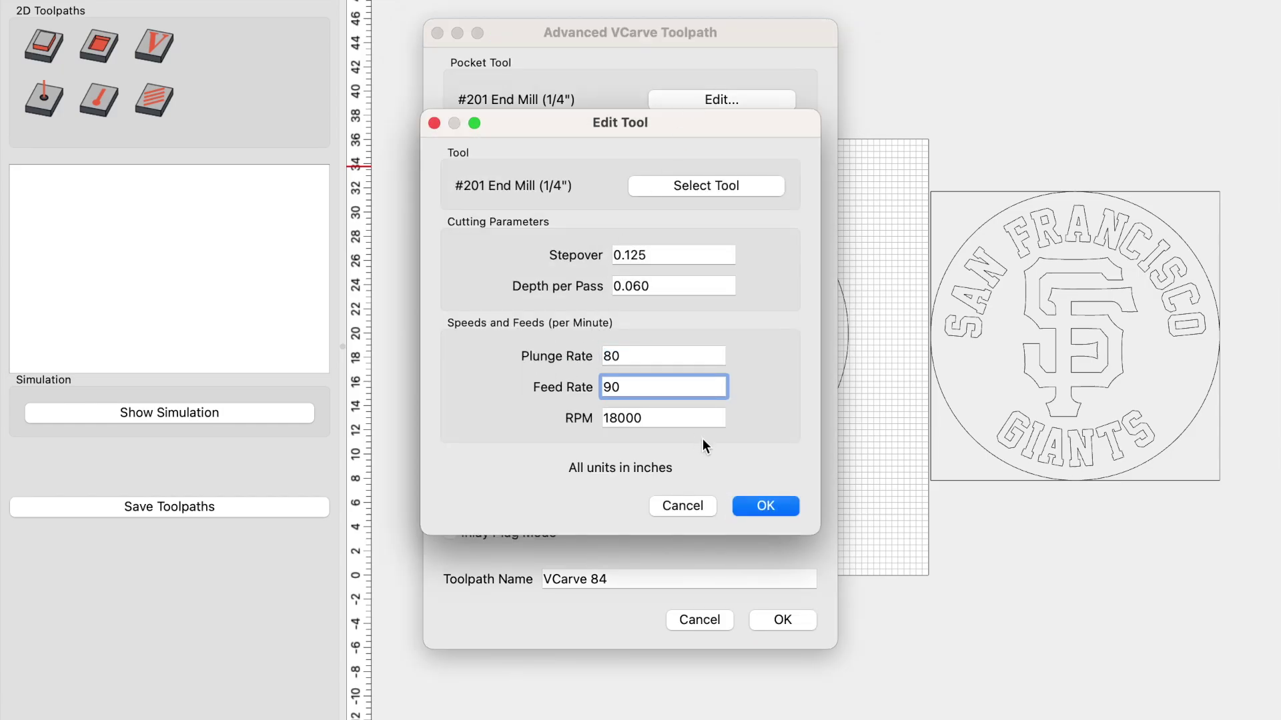
click(751, 504)
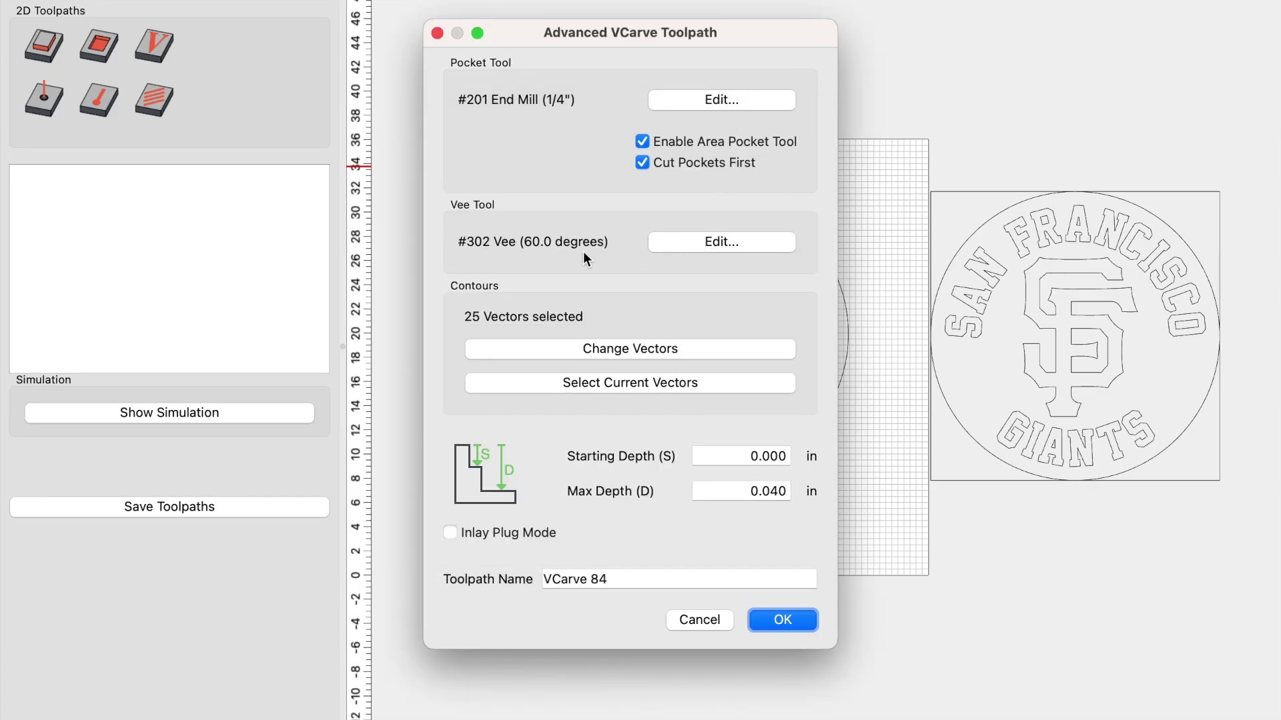
Set the #302 60-degree vee tool's plunge rate to 80 and feed rate to 90 inches per minute.
click(687, 239)
click(651, 359)
double_click(650, 358)
text(80)
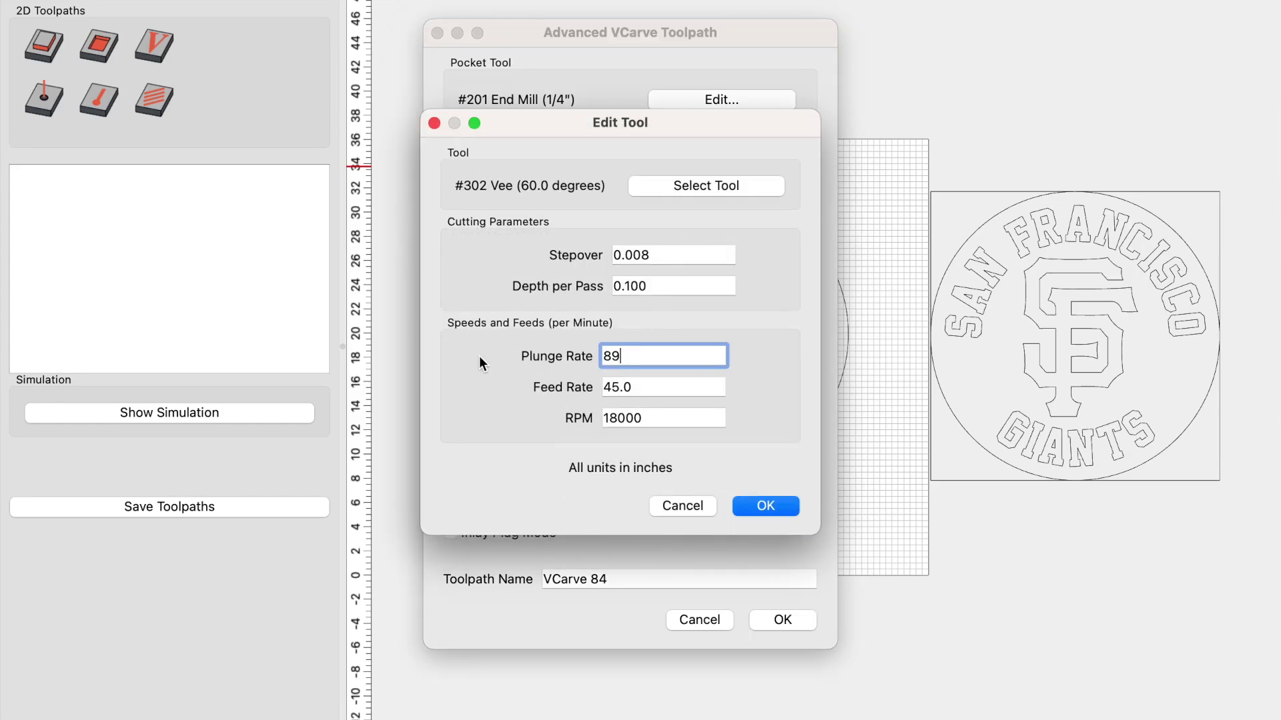
key(Tab)
text(90)
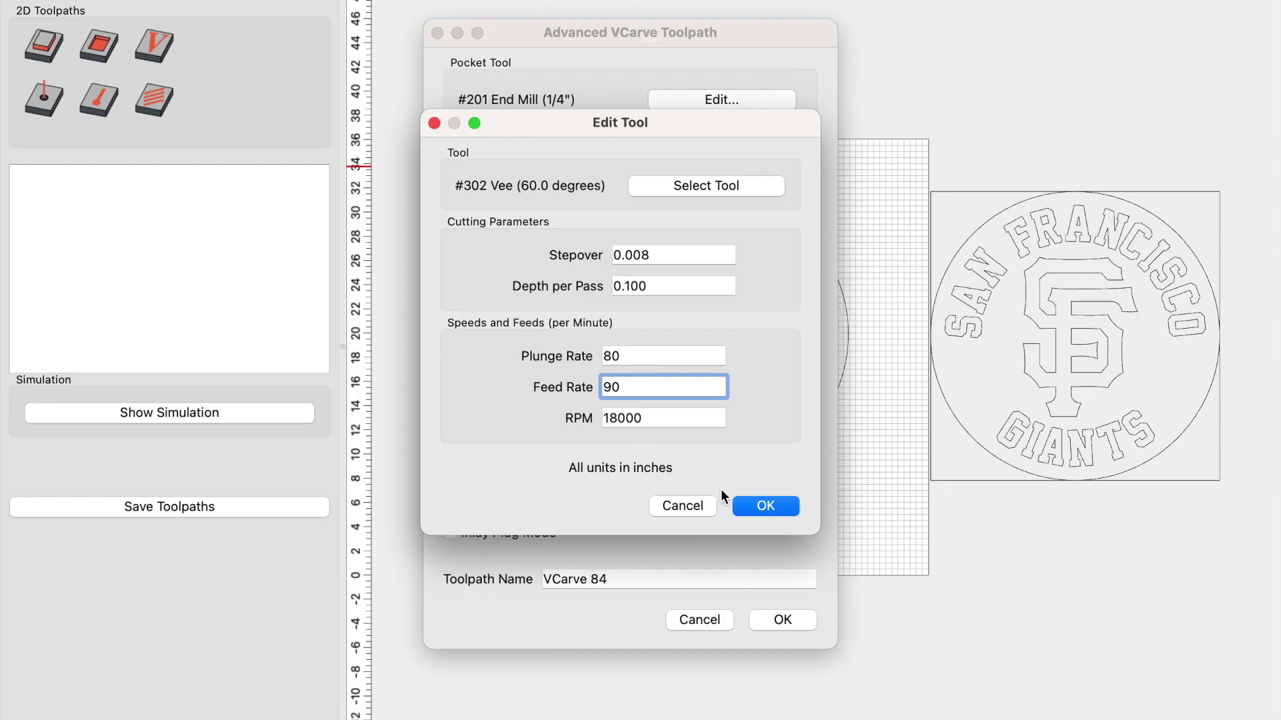
click(764, 508)
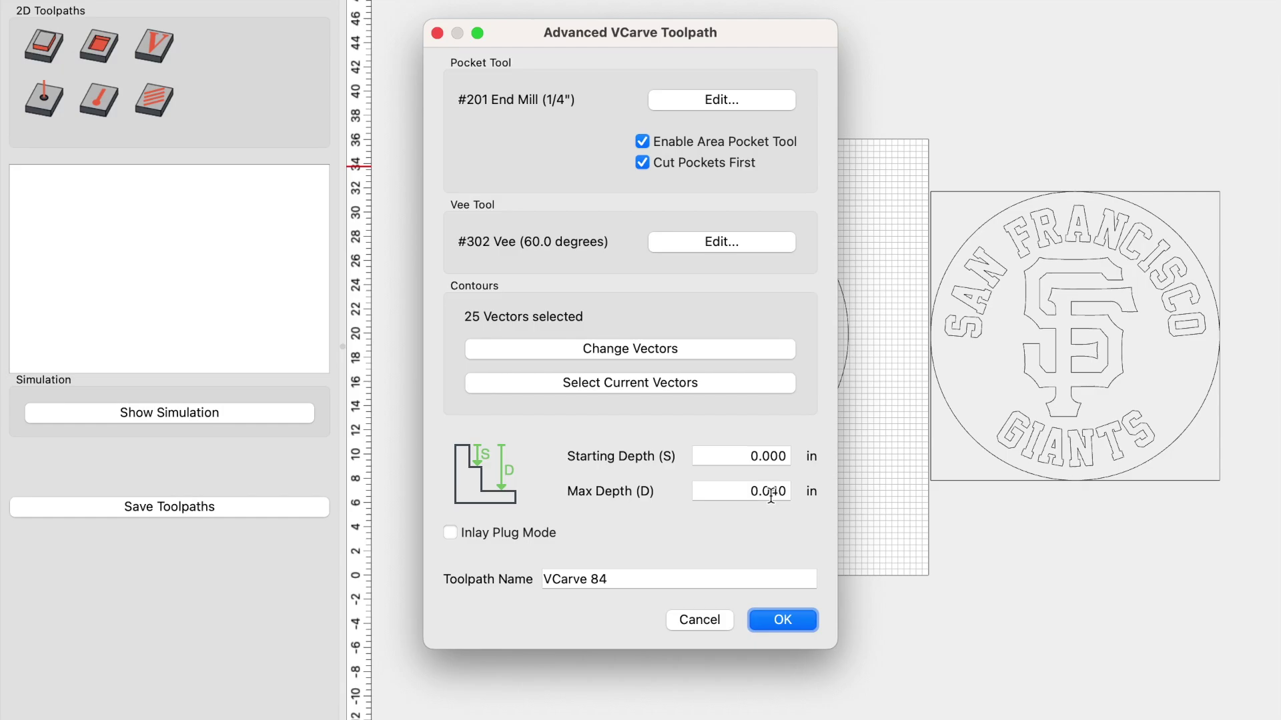
Create the VCarve toolpath with the set tools and preview its cutting simulation.
click(777, 620)
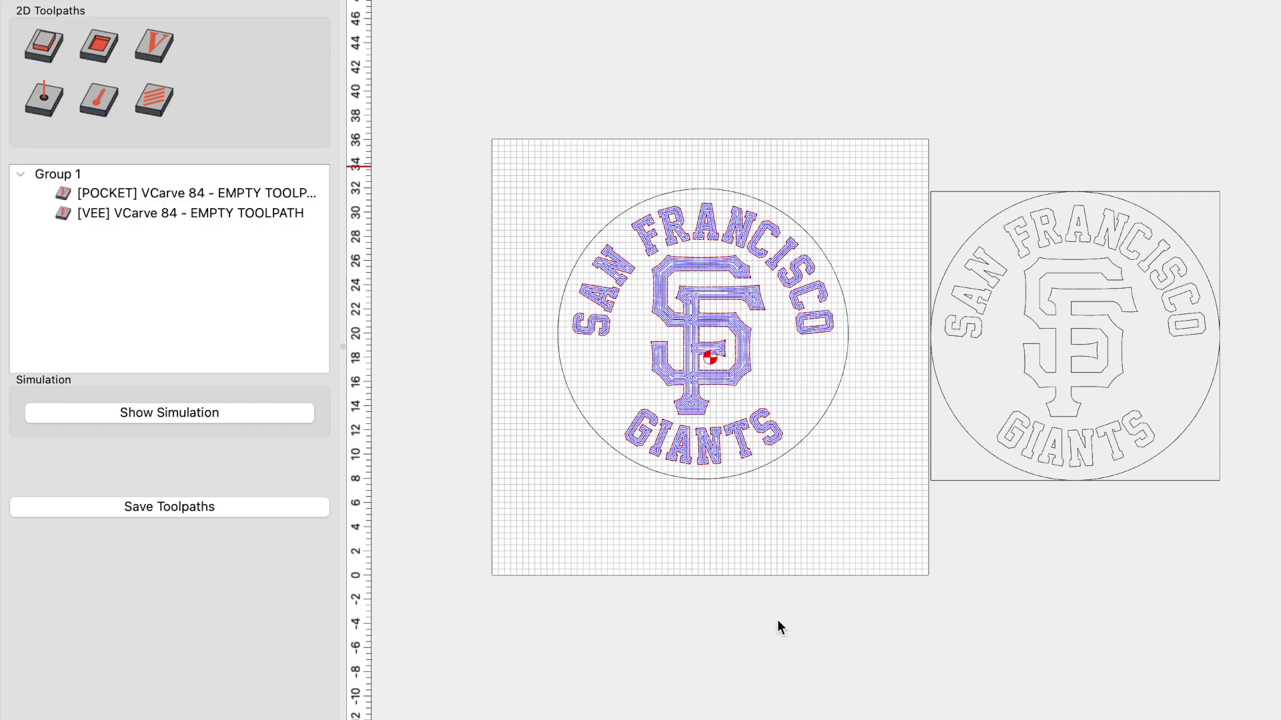
click(255, 410)
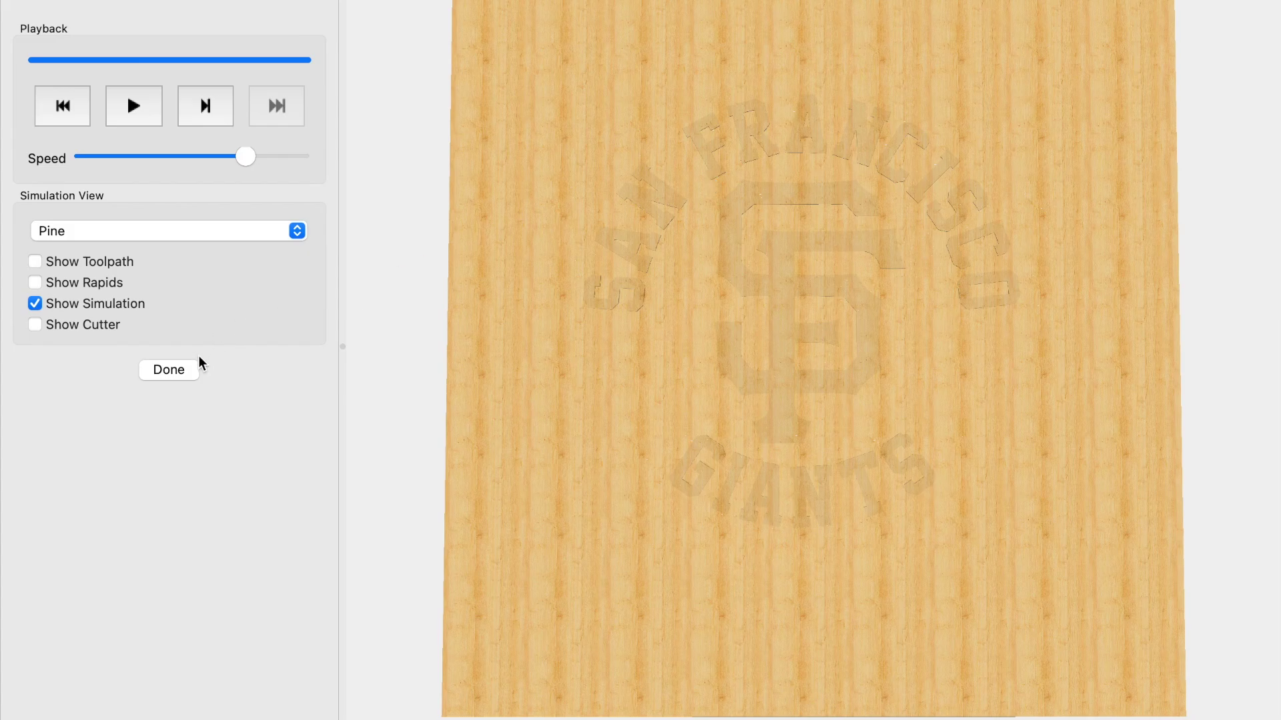
click(169, 370)
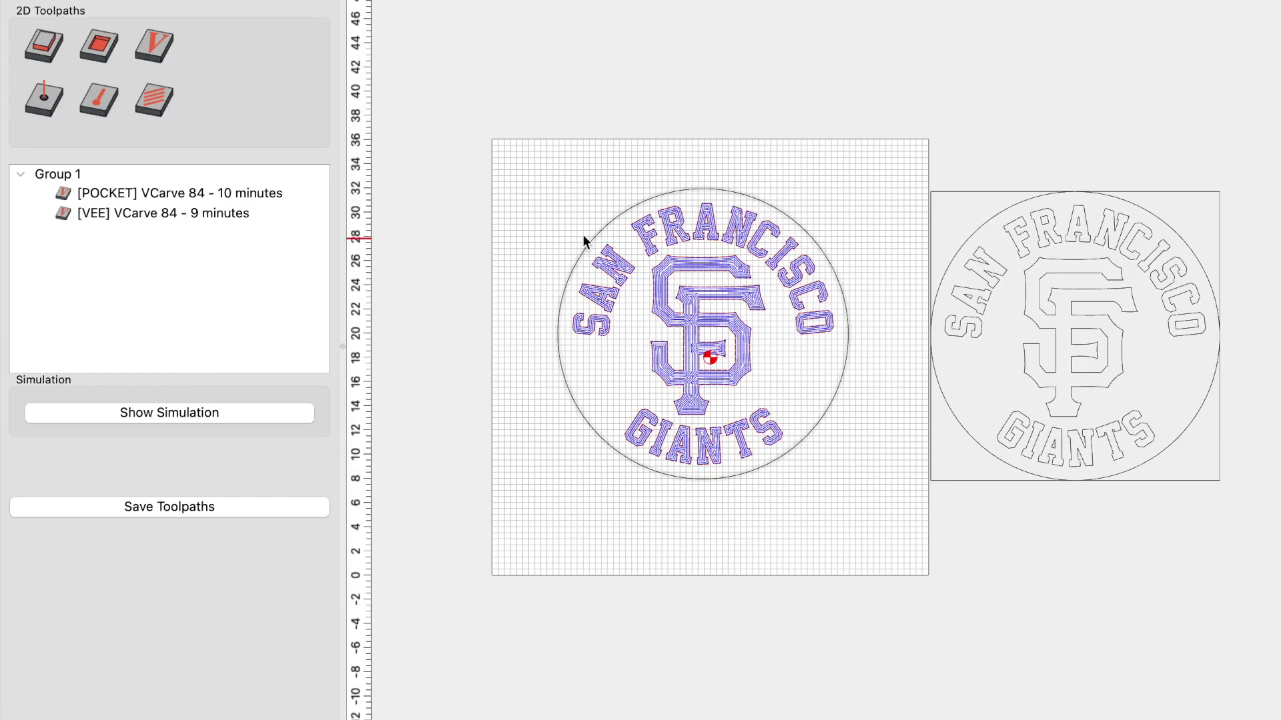
Draw a rectangle about 8 by 5 in over the stock's upper-left corner.
click(56, 717)
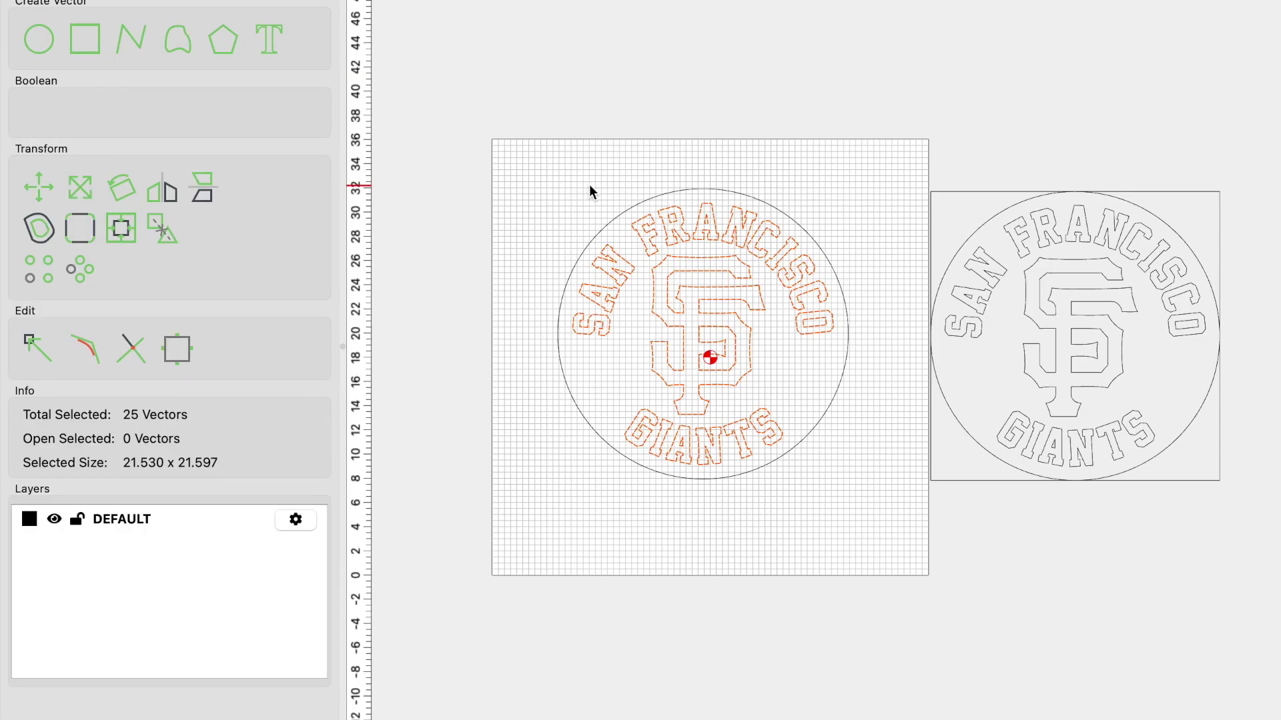
click(86, 39)
click(523, 138)
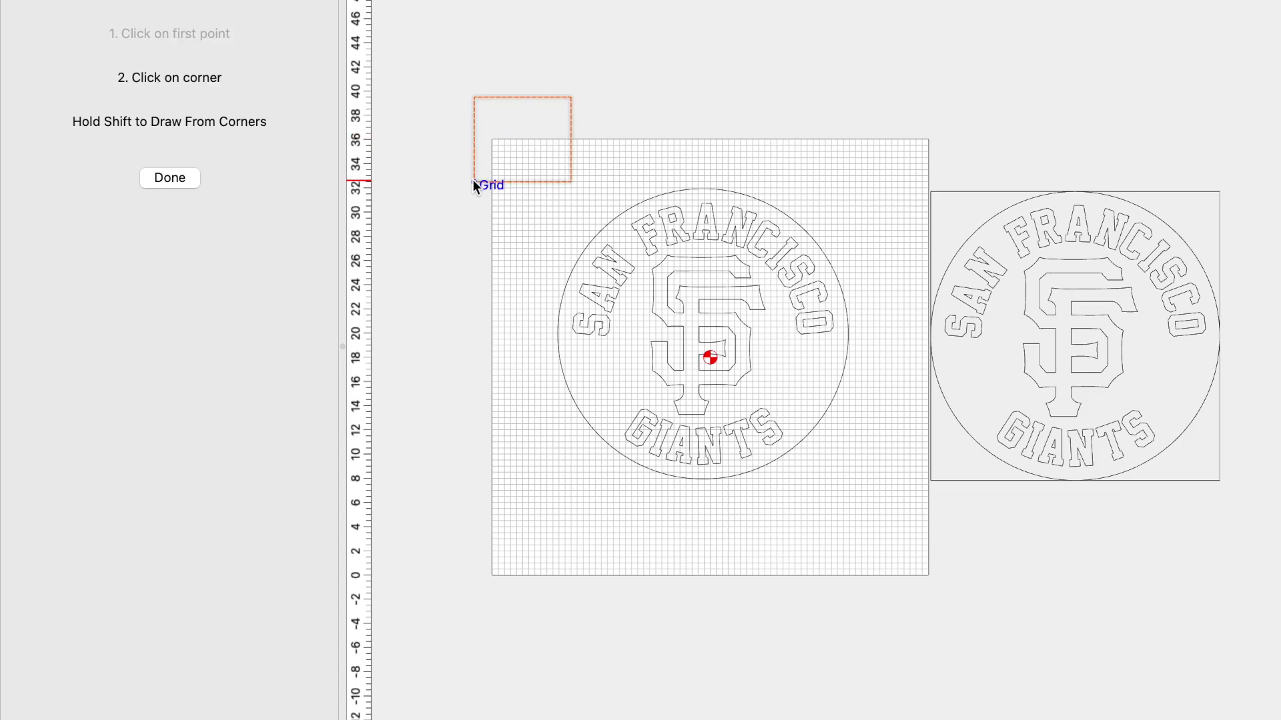
click(473, 168)
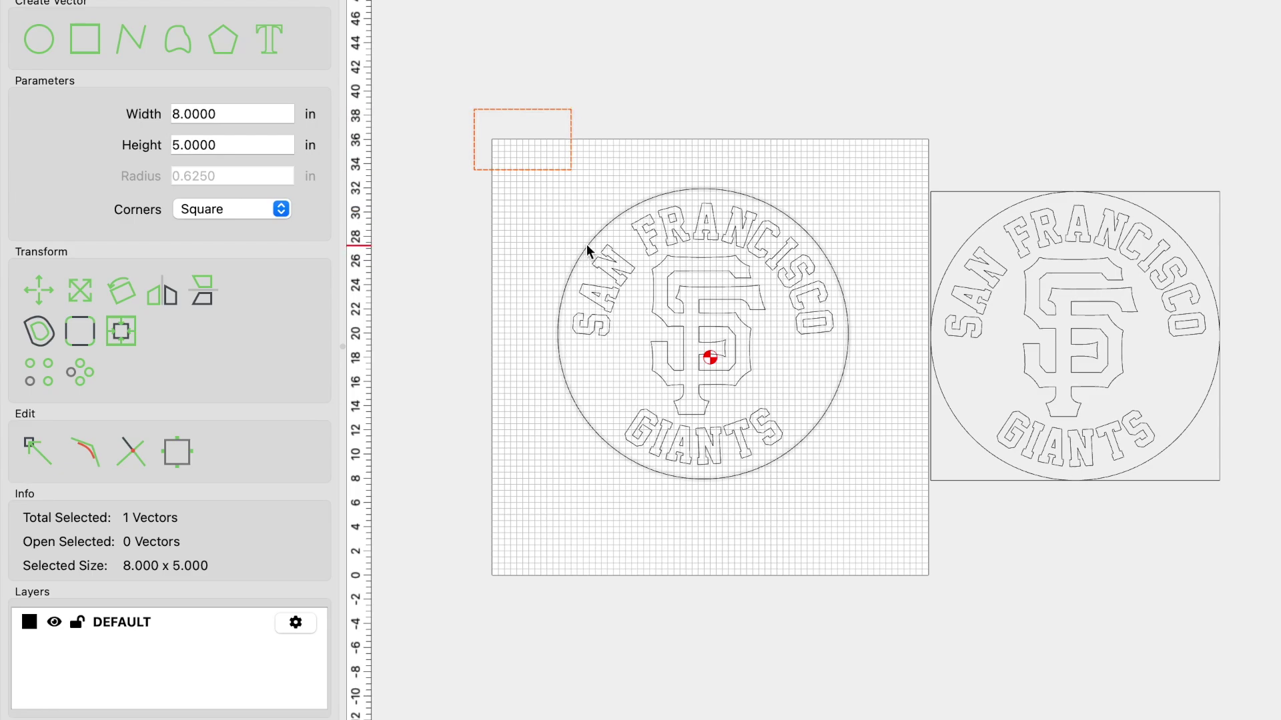
Set the rectangle's width and height to 24 in each.
double_click(182, 114)
text(24)
key(Tab)
text(224)
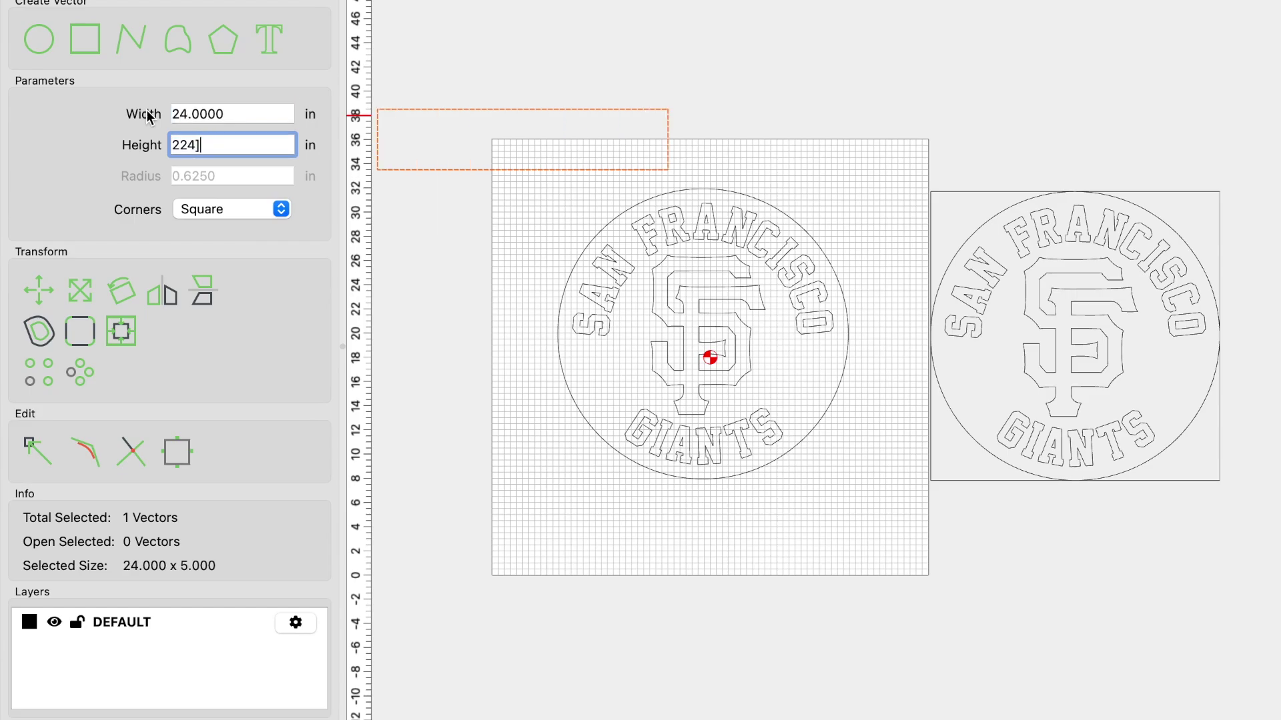
key(BackSpace)
key(BackSpace)
text(4)
key(Return)
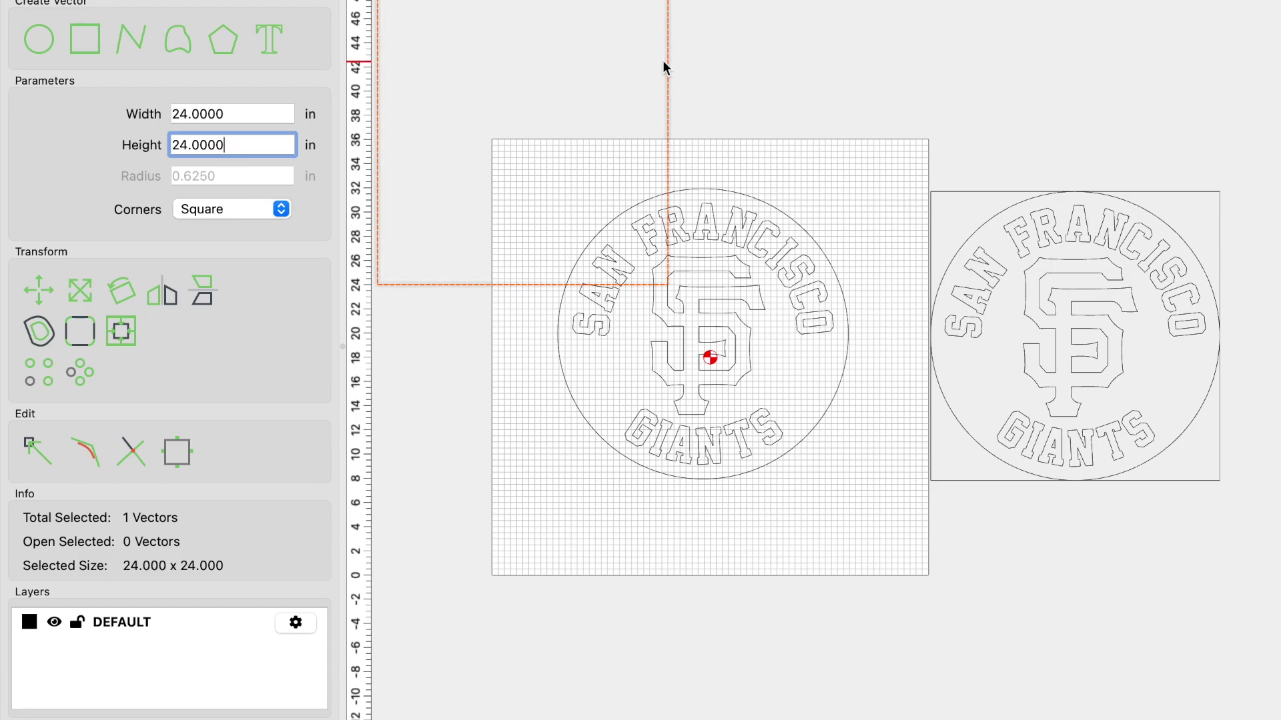
Align the square's center to the circle's center, using the circle as the reference.
shift+click(700, 187)
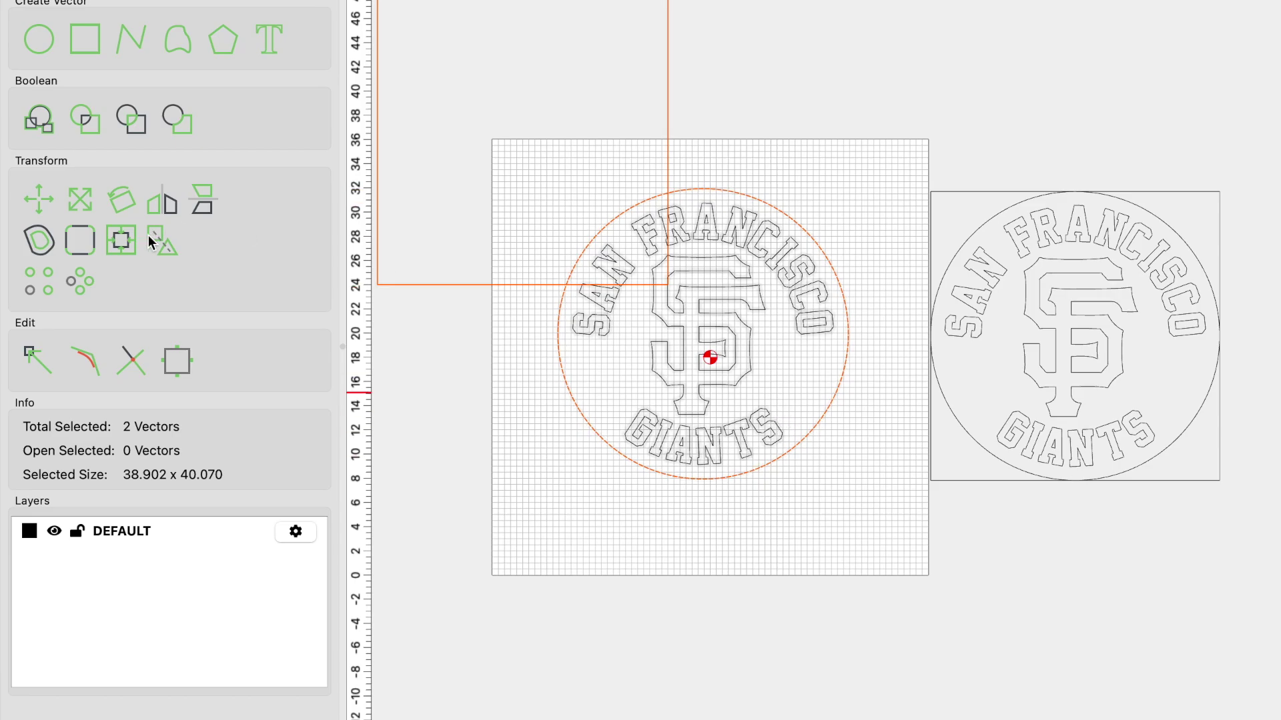
click(125, 238)
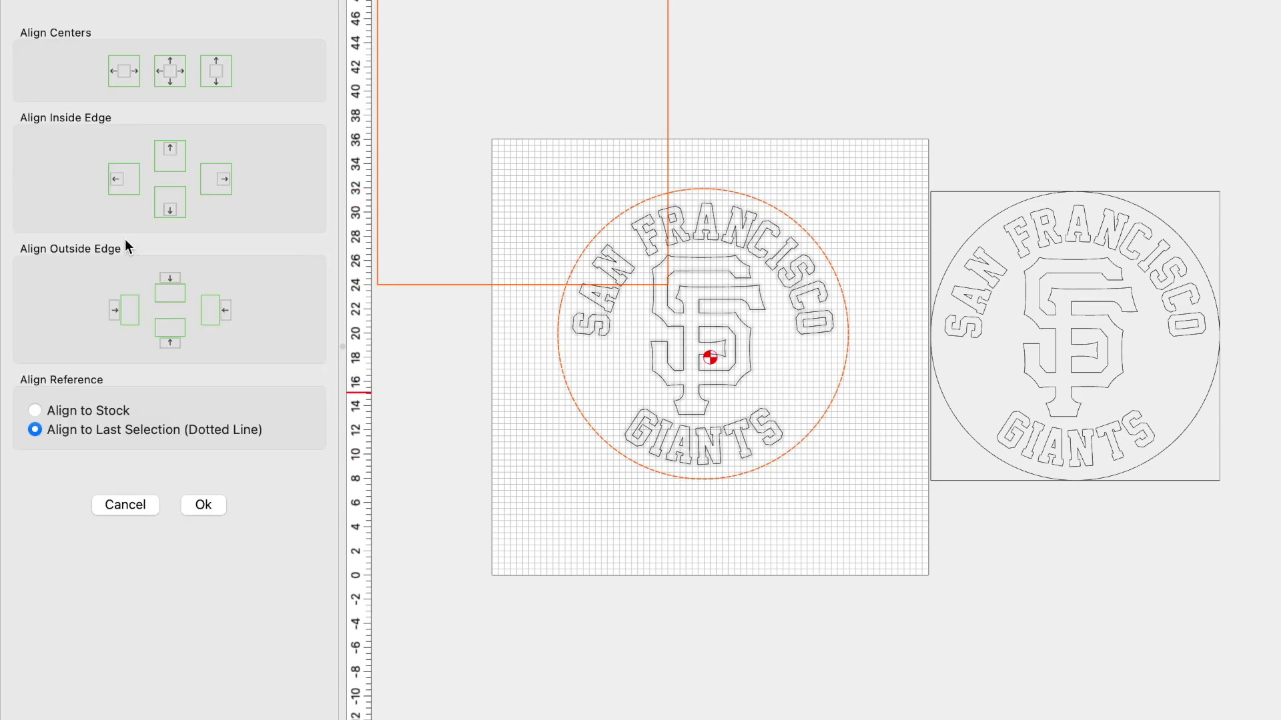
click(175, 78)
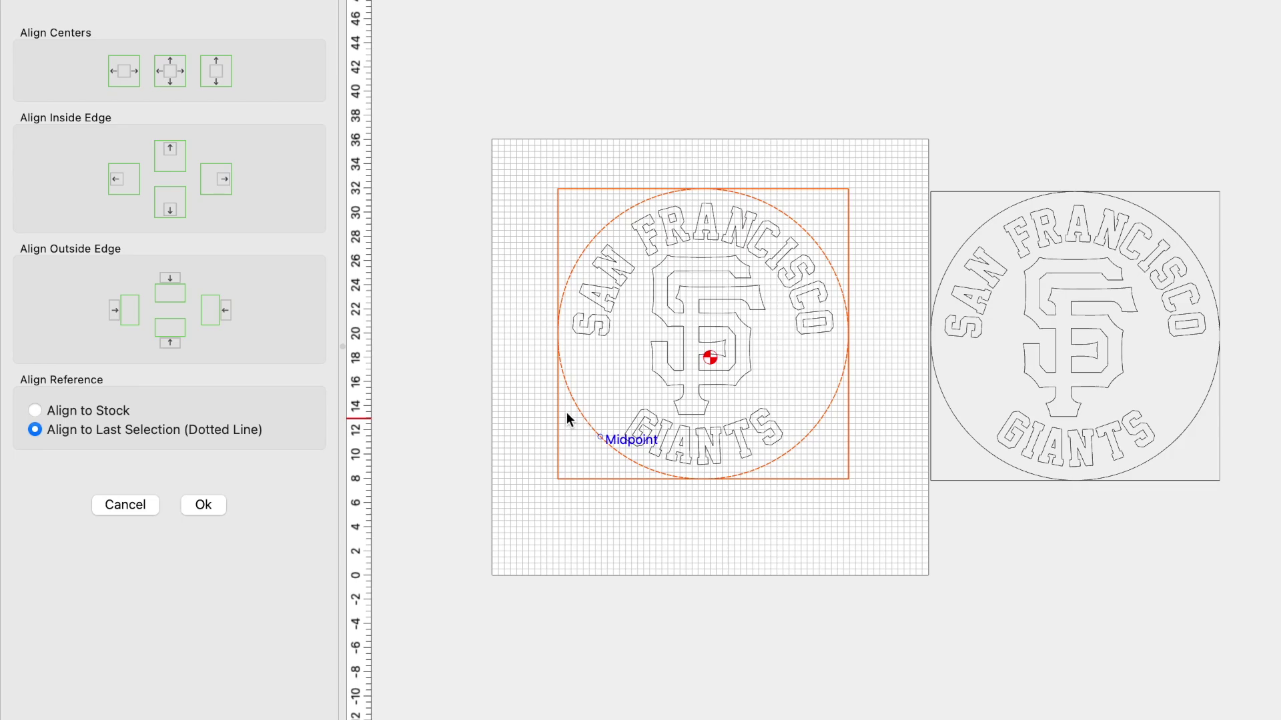
click(212, 509)
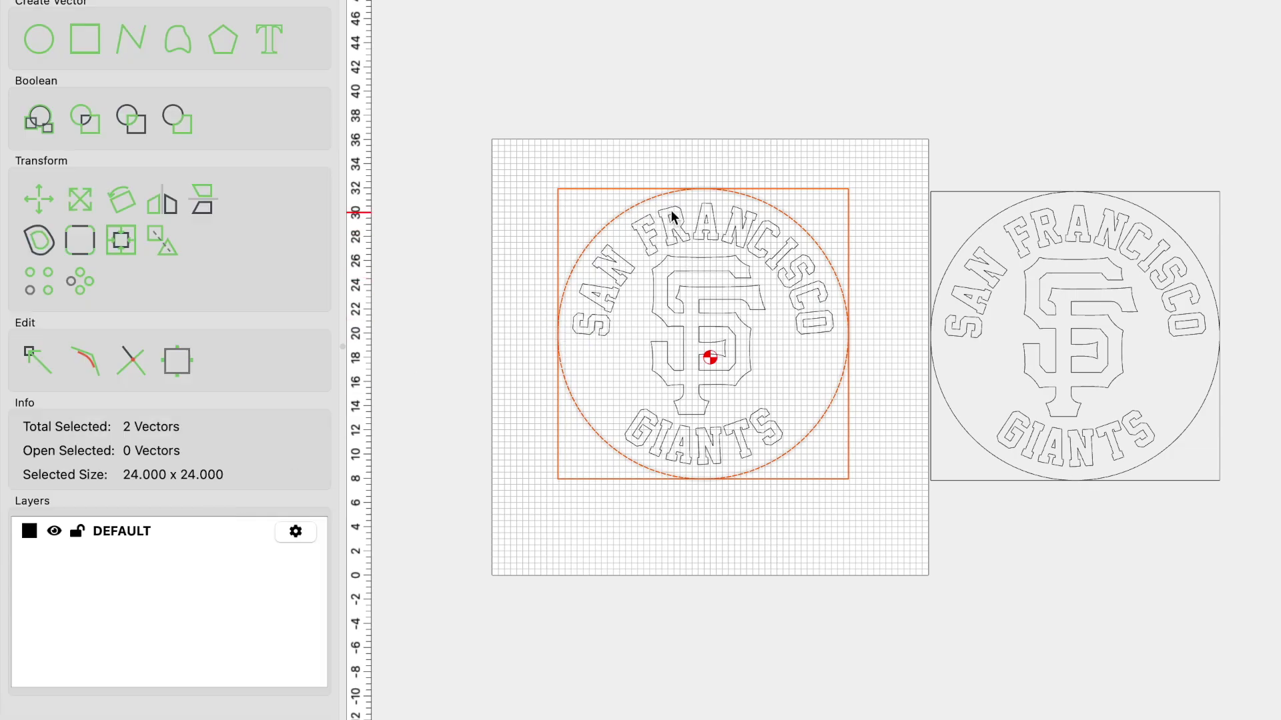